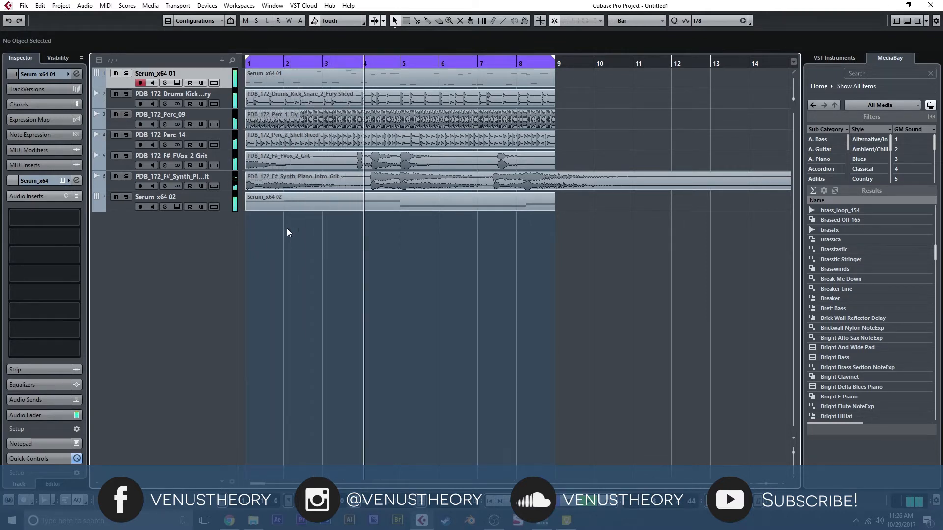
Move the Serum_x64 01 track below Serum_x64 02 and open its Serum instrument
{"action": "key", "text": "space"}
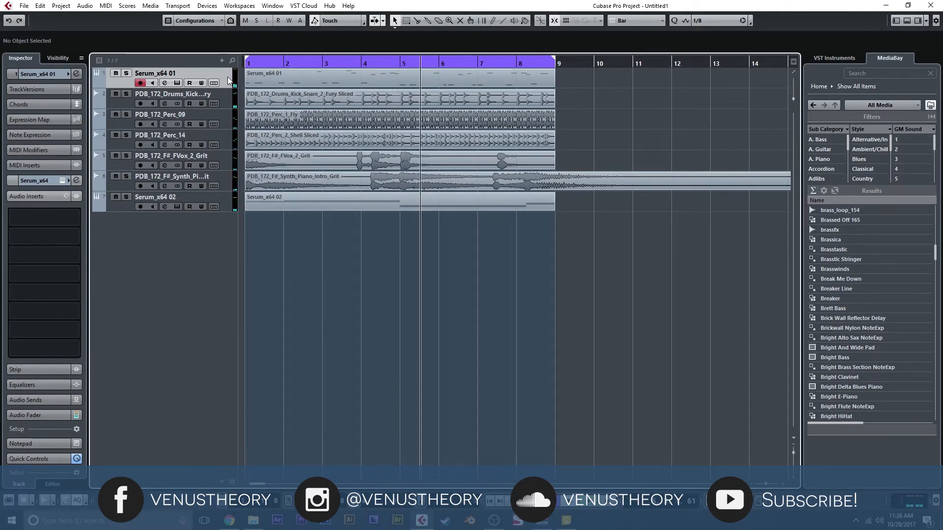
{"action": "left_click_drag", "start_coordinate": [227, 78], "coordinate": [226, 224]}
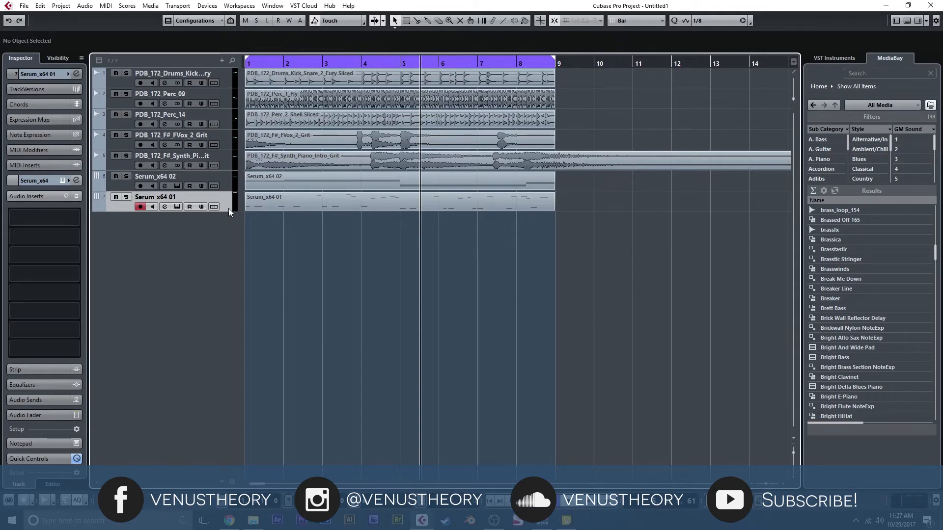
{"action": "left_click", "coordinate": [178, 207]}
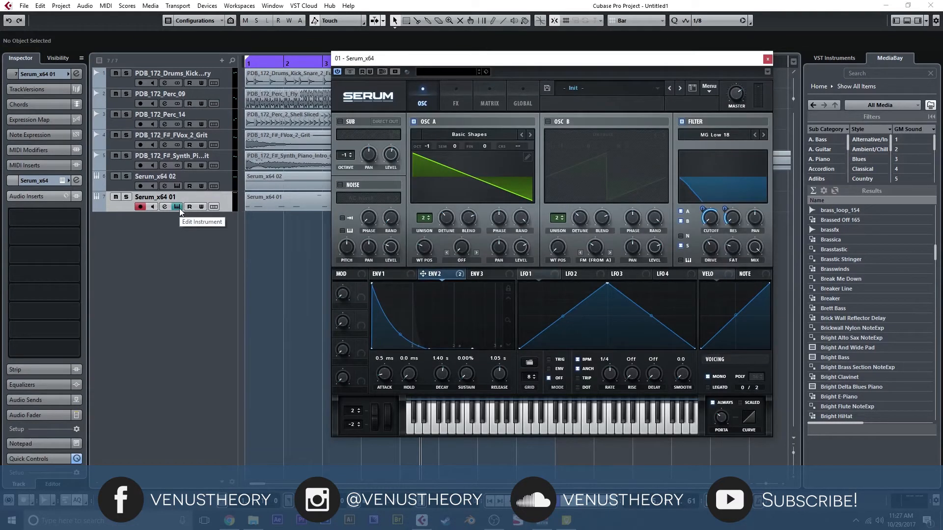
Set Env 2's decay to 1.25 s and try a different Env 2 modulation amount on the filter resonance
{"action": "left_click", "coordinate": [393, 274]}
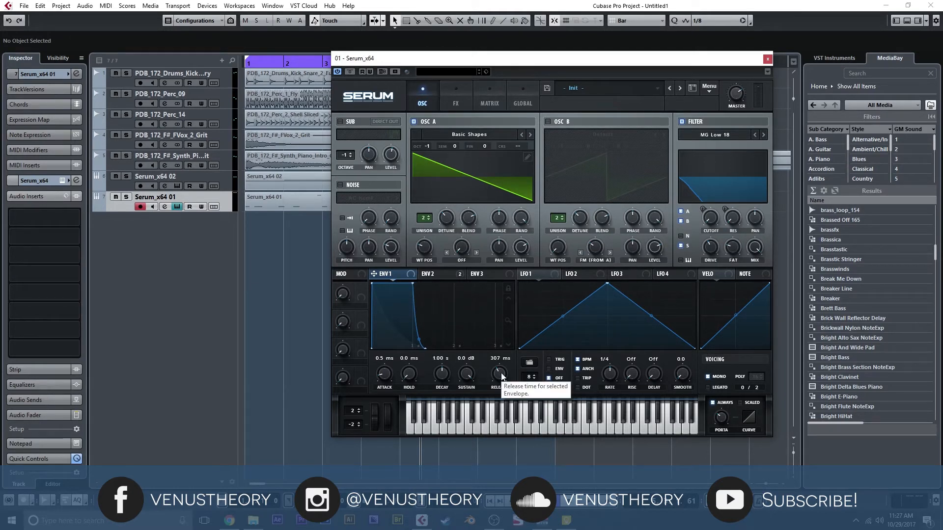
{"action": "left_click", "coordinate": [437, 276]}
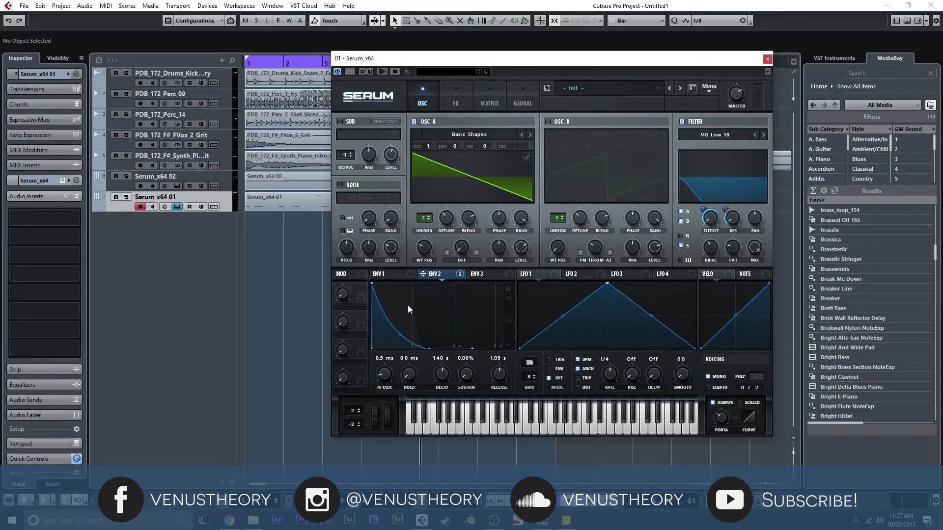
{"action": "mouse_move", "coordinate": [457, 276]}
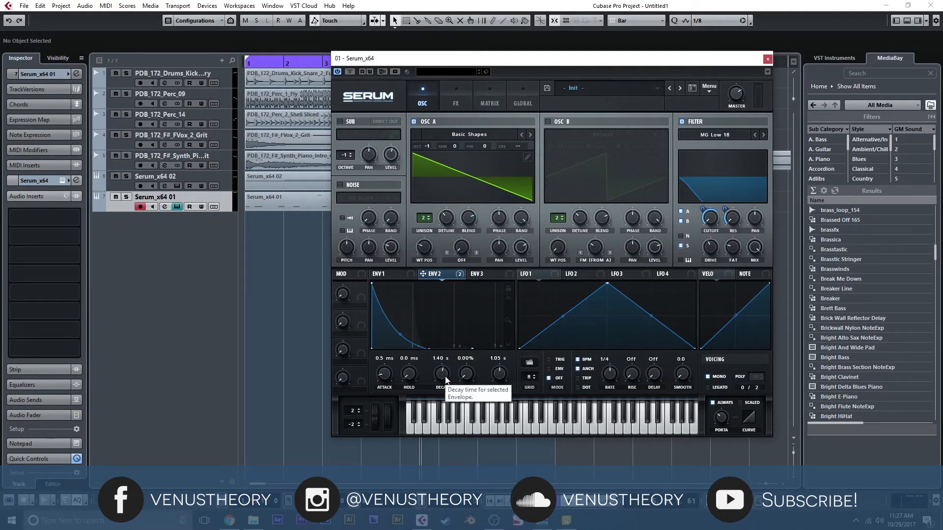
{"action": "scroll", "coordinate": [447, 380], "scroll_direction": "up", "scroll_amount": 2}
{"action": "scroll", "coordinate": [442, 376], "scroll_direction": "up", "scroll_amount": 1}
{"action": "scroll", "coordinate": [441, 374], "scroll_direction": "down", "scroll_amount": 3}
{"action": "mouse_move", "coordinate": [441, 374]}
{"action": "left_mouse_down"}
{"action": "mouse_move", "coordinate": [435, 382]}
{"action": "mouse_move", "coordinate": [438, 373]}
{"action": "left_mouse_up"}
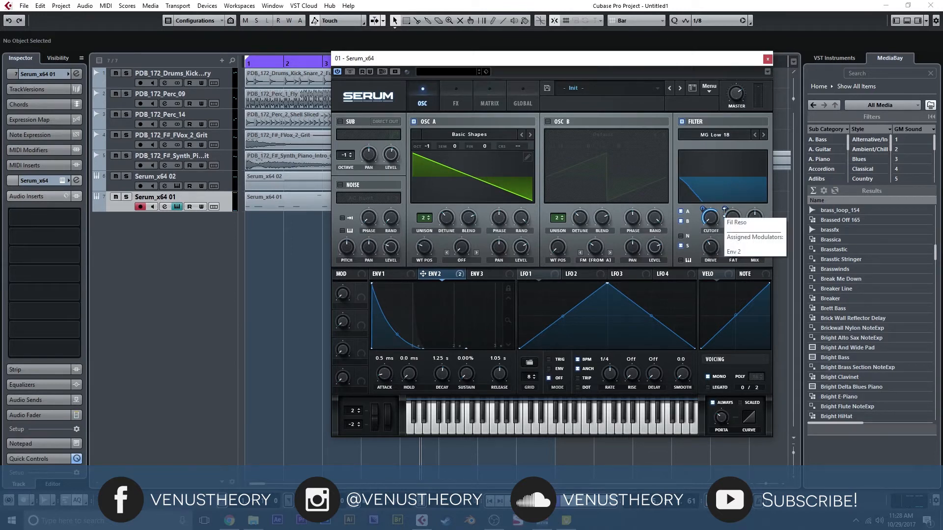
{"action": "left_click_drag", "start_coordinate": [724, 212], "coordinate": [728, 235]}
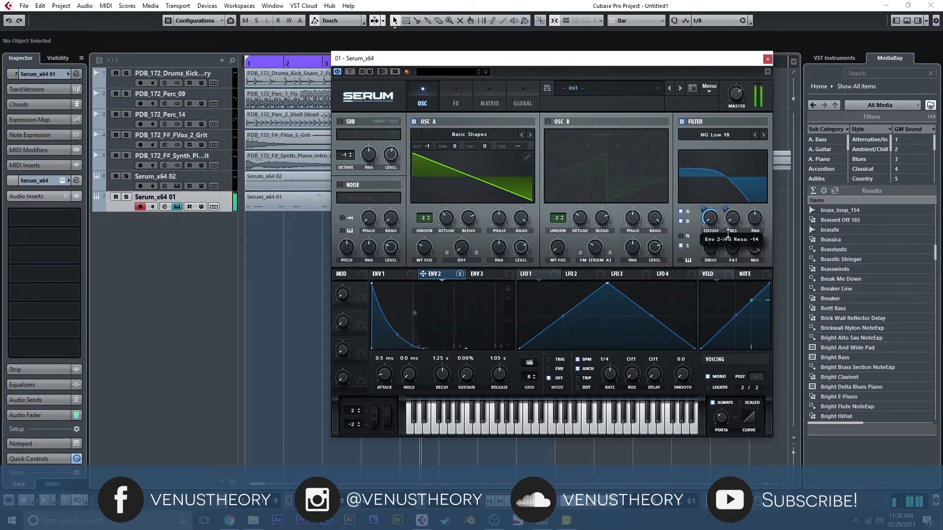
{"action": "left_click_drag", "start_coordinate": [729, 235], "coordinate": [731, 211]}
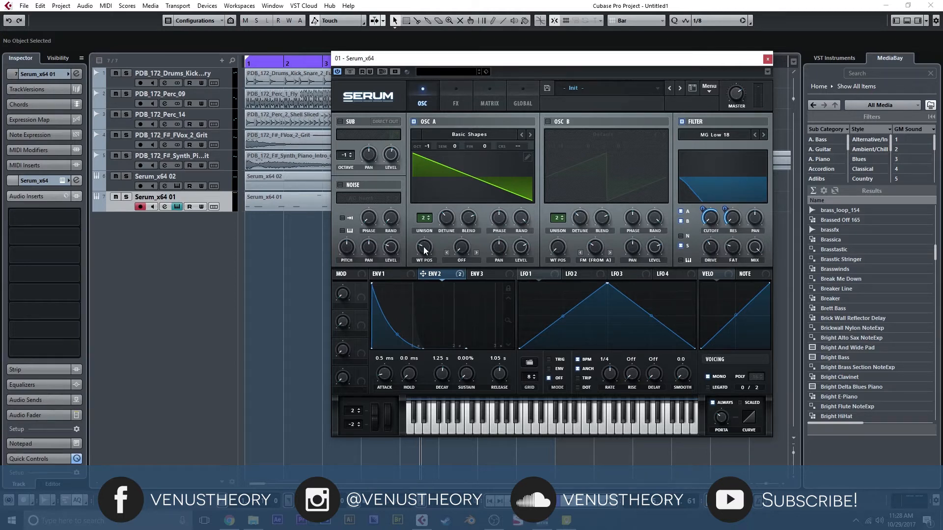
Sweep Osc A's wavetable position through the Basic Shapes waveforms and return it to the saw
{"action": "left_click_drag", "start_coordinate": [424, 247], "coordinate": [431, 281]}
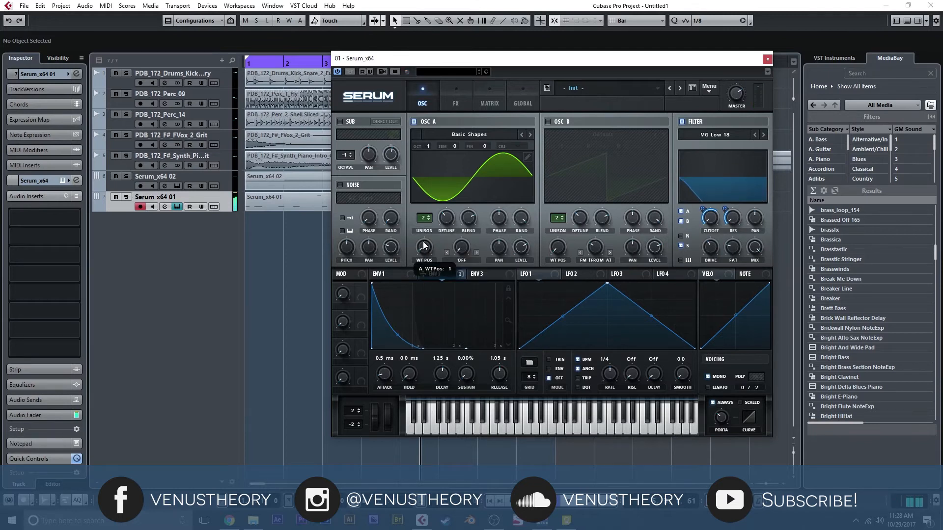
{"action": "left_click_drag", "start_coordinate": [421, 231], "coordinate": [422, 212]}
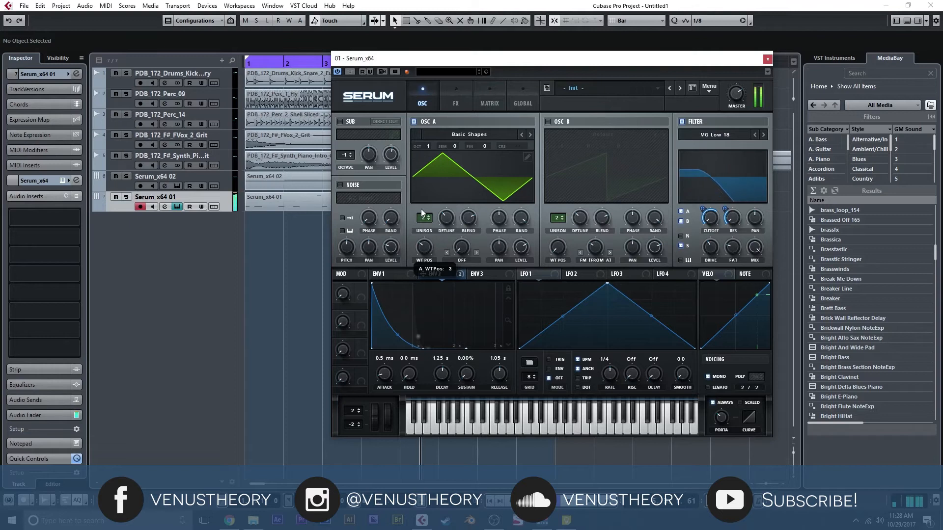
{"action": "left_click_drag", "start_coordinate": [420, 205], "coordinate": [421, 194]}
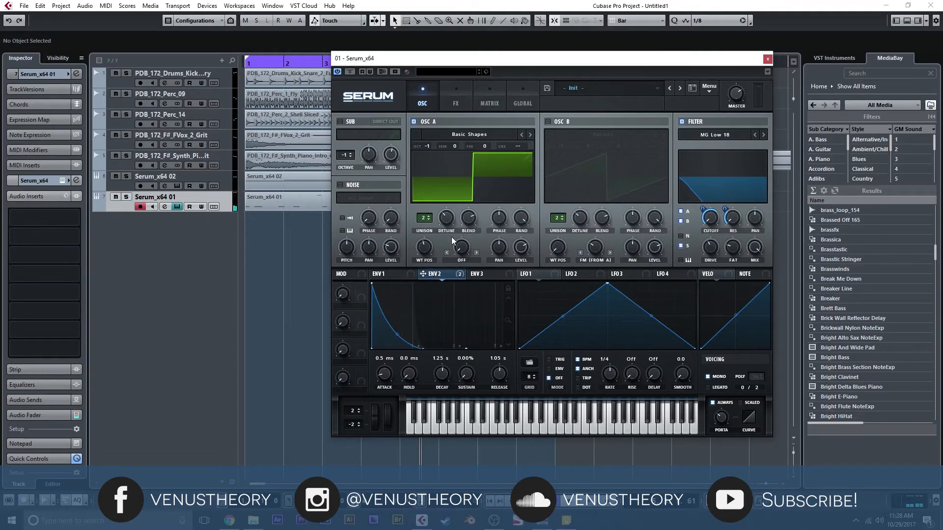
{"action": "left_click_drag", "start_coordinate": [427, 254], "coordinate": [428, 279]}
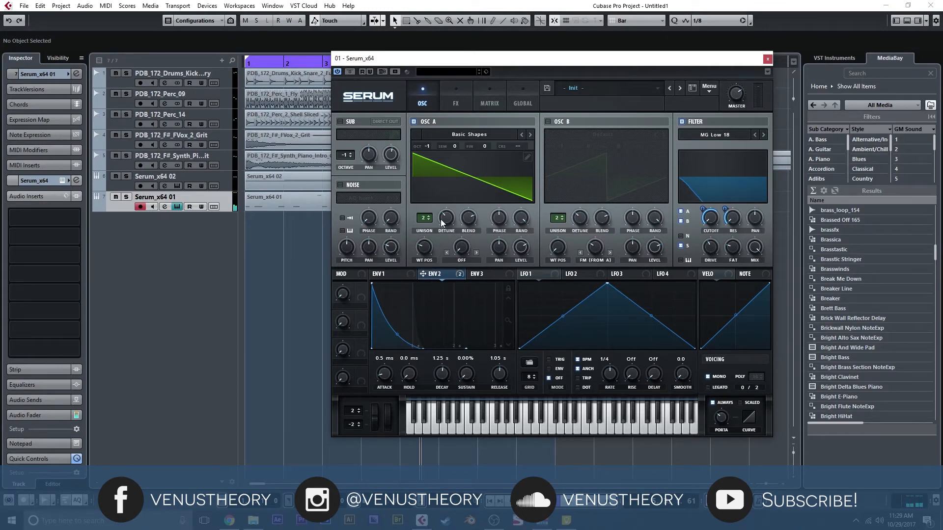
{"action": "left_click_drag", "start_coordinate": [443, 221], "coordinate": [466, 226]}
Bypass and re-enable the compressor, and place the EQ directly after it in Serum's effects chain
{"action": "left_click", "coordinate": [456, 104]}
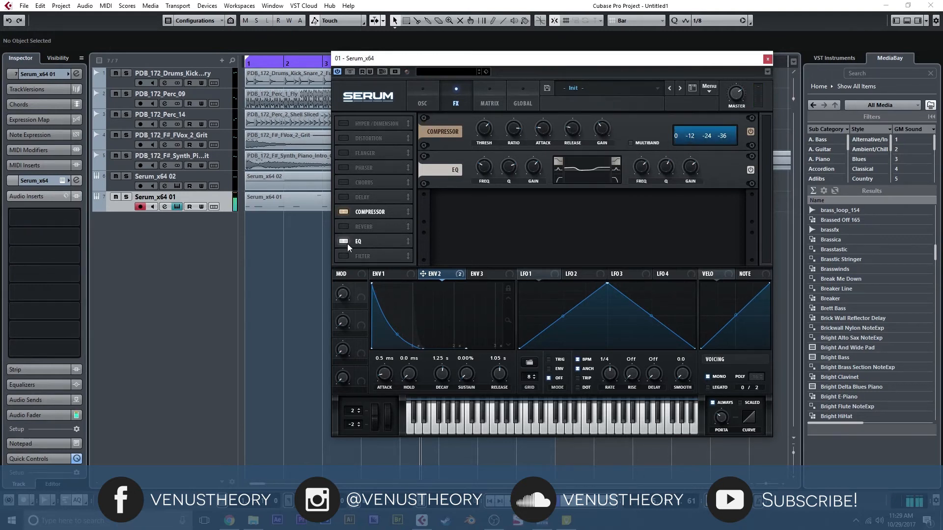
{"action": "left_click", "coordinate": [343, 211]}
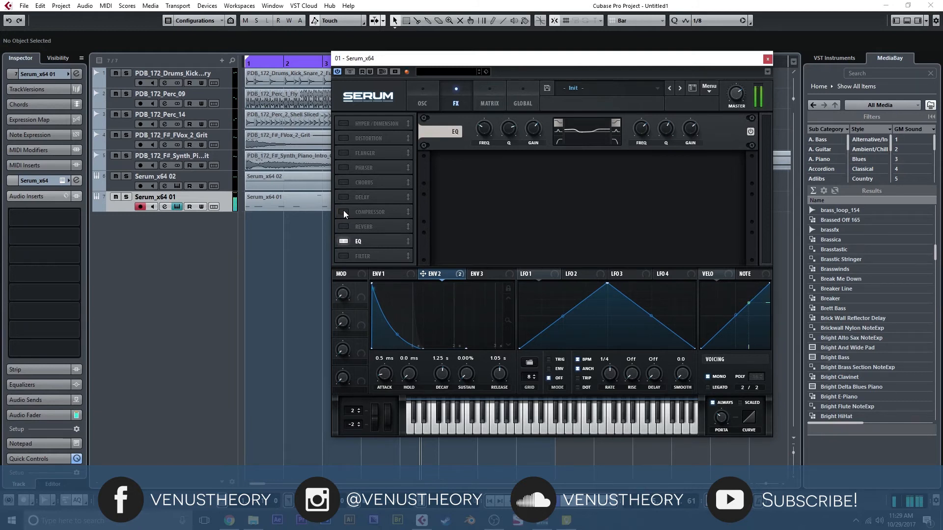
{"action": "left_click", "coordinate": [343, 211]}
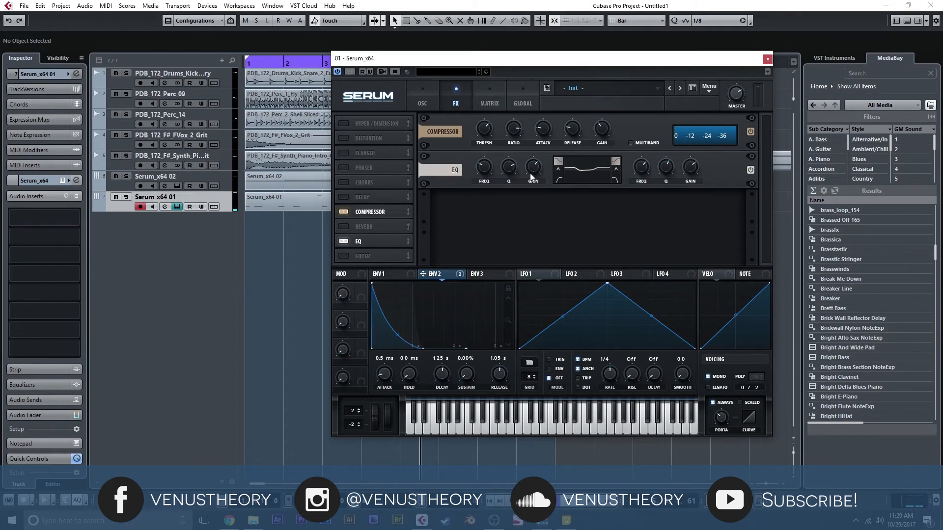
{"action": "left_click_drag", "start_coordinate": [381, 244], "coordinate": [377, 208]}
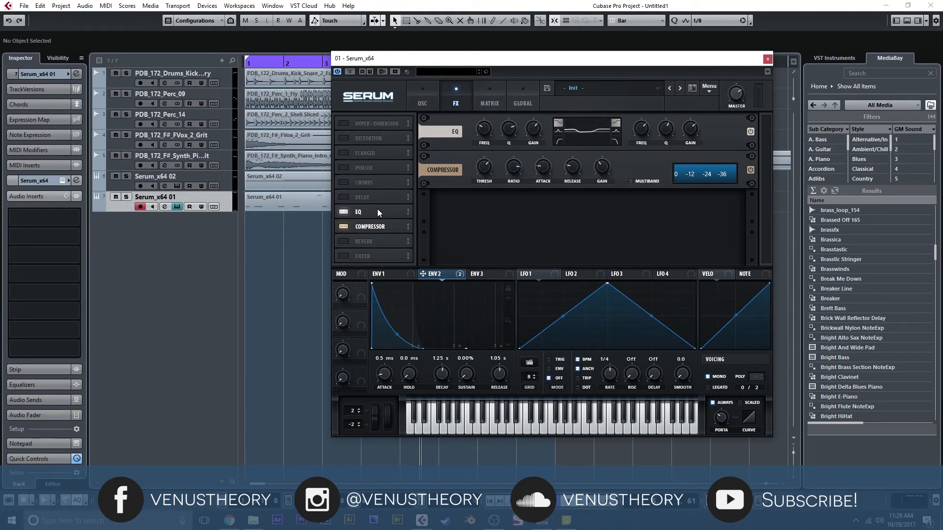
{"action": "left_click_drag", "start_coordinate": [378, 215], "coordinate": [381, 235]}
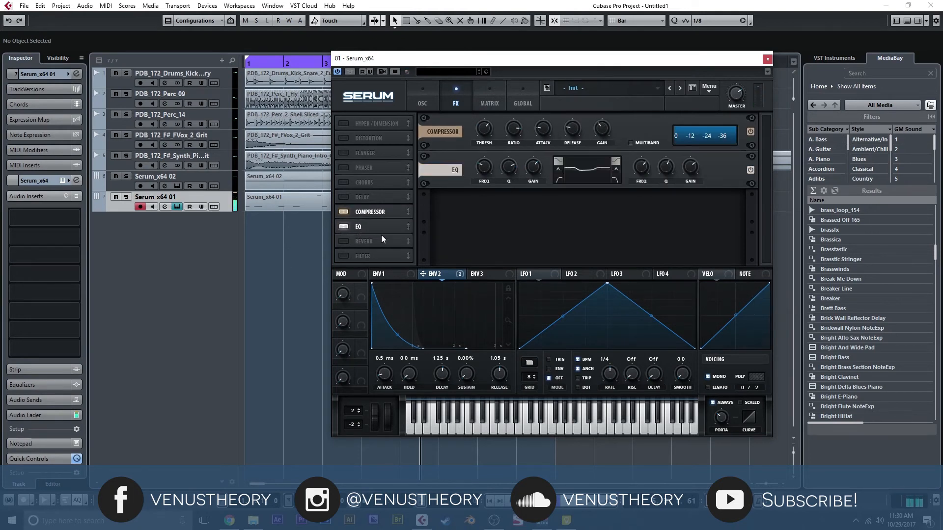
{"action": "left_click", "coordinate": [422, 98]}
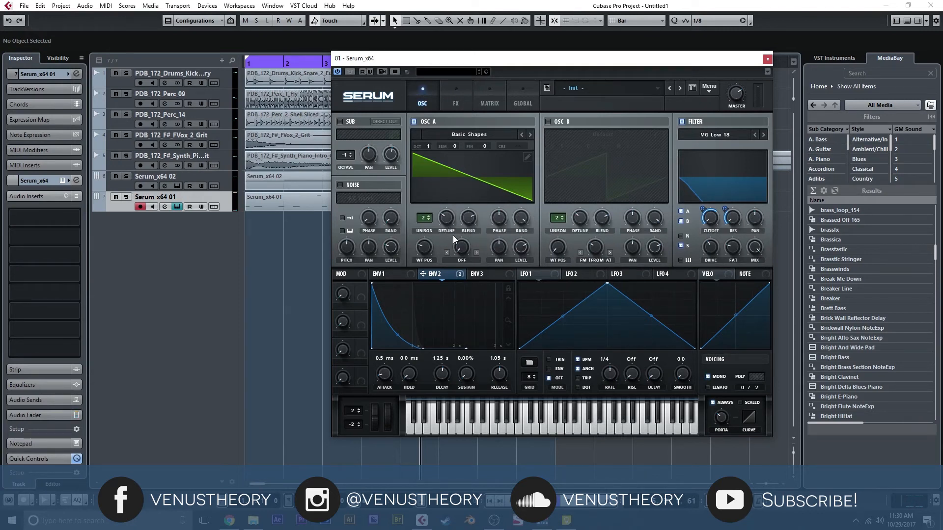
Try the Bend +, FM Sub Osc and Sync (No Window) warp modes on Osc A
{"action": "left_click", "coordinate": [461, 261]}
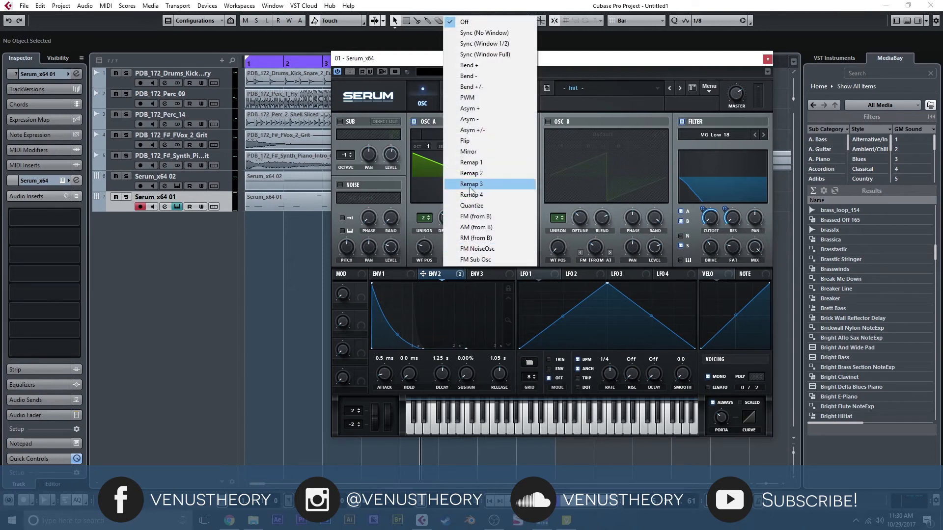
{"action": "left_click", "coordinate": [491, 68]}
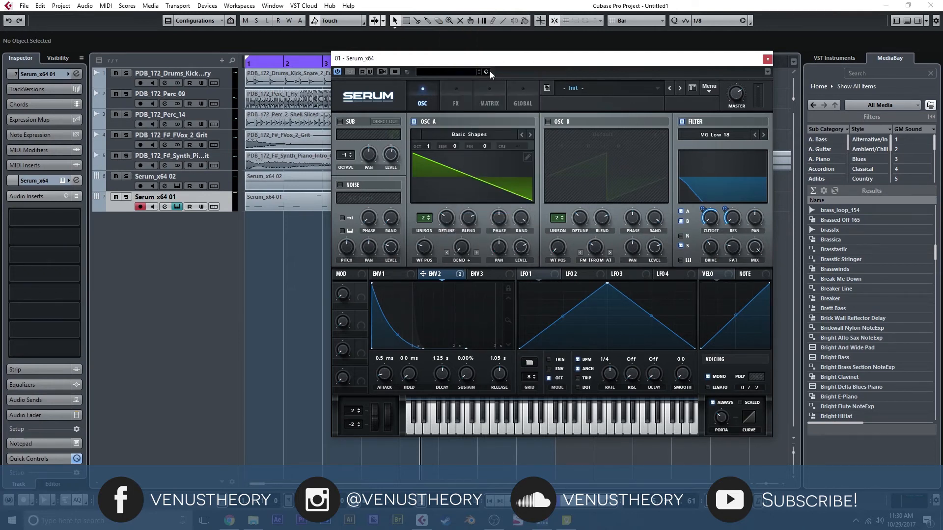
{"action": "mouse_move", "coordinate": [465, 249]}
{"action": "left_mouse_down"}
{"action": "mouse_move", "coordinate": [480, 114]}
{"action": "mouse_move", "coordinate": [465, 252]}
{"action": "left_mouse_up"}
{"action": "left_click", "coordinate": [469, 260]}
{"action": "left_click", "coordinate": [471, 255]}
{"action": "left_click", "coordinate": [470, 257]}
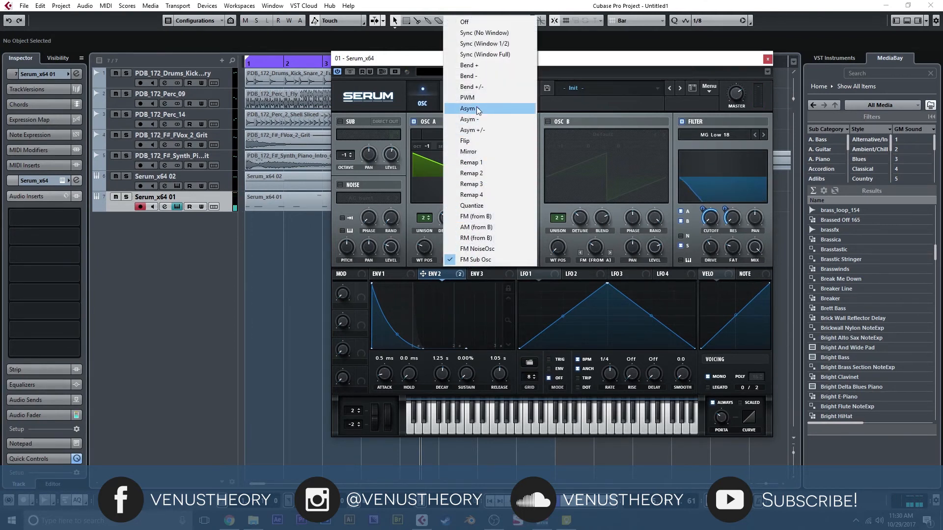
{"action": "left_click", "coordinate": [484, 33]}
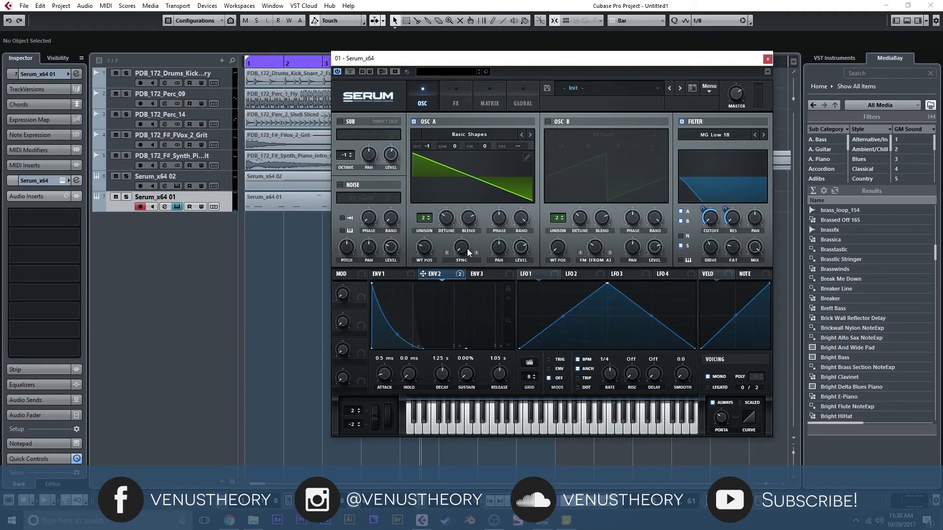
{"action": "left_click_drag", "start_coordinate": [465, 252], "coordinate": [486, 292]}
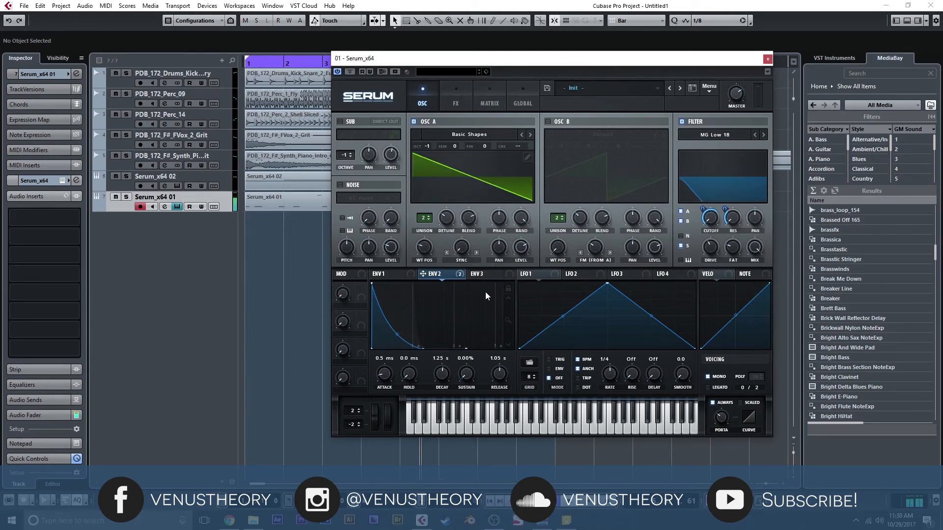
Set Osc A's warp mode to Sync (Window 1/2) and raise its warp amount
{"action": "left_click", "coordinate": [467, 260]}
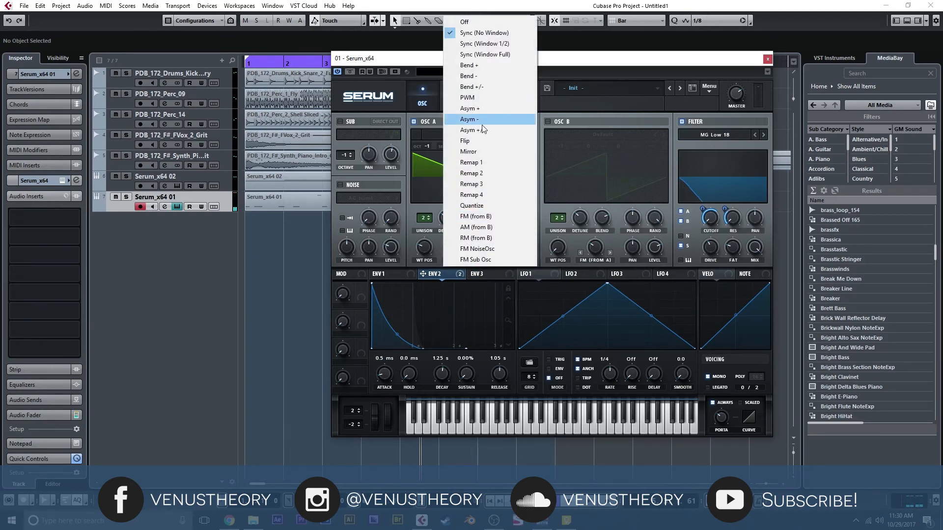
{"action": "left_click", "coordinate": [499, 43]}
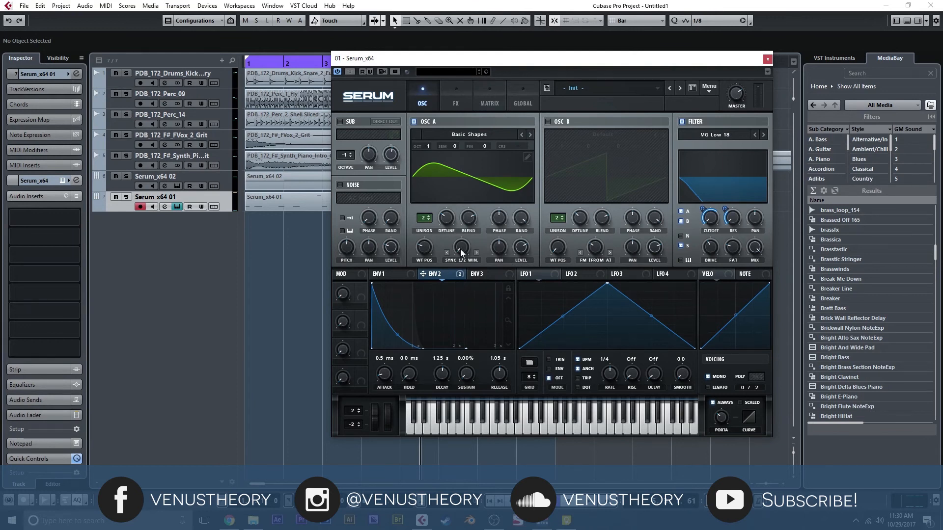
{"action": "left_click_drag", "start_coordinate": [464, 218], "coordinate": [464, 188]}
Try the sub oscillator with a saw waveform, and turn it off again
{"action": "left_click", "coordinate": [340, 121]}
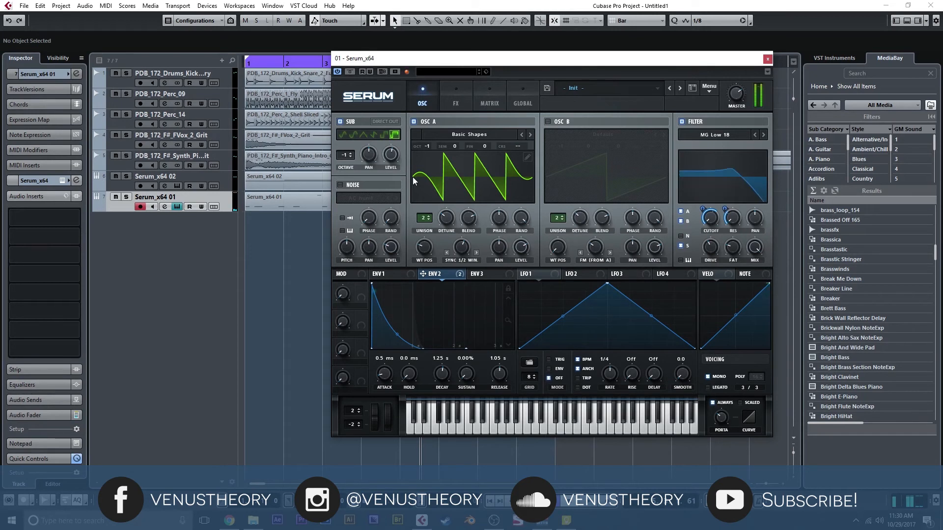
{"action": "left_click", "coordinate": [378, 134]}
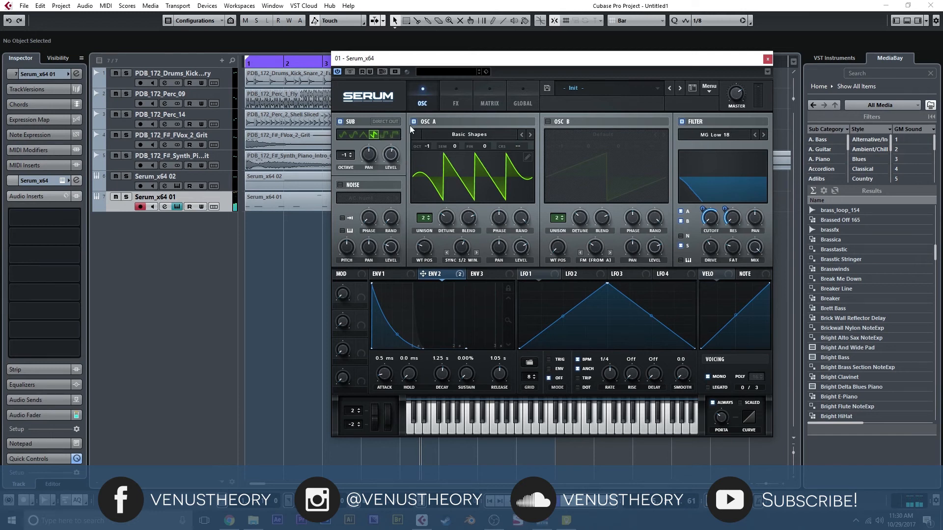
{"action": "left_click", "coordinate": [349, 124]}
Enable Osc B and raise Osc A's Sync (Window 1/2) warp amount further
{"action": "left_click", "coordinate": [547, 121]}
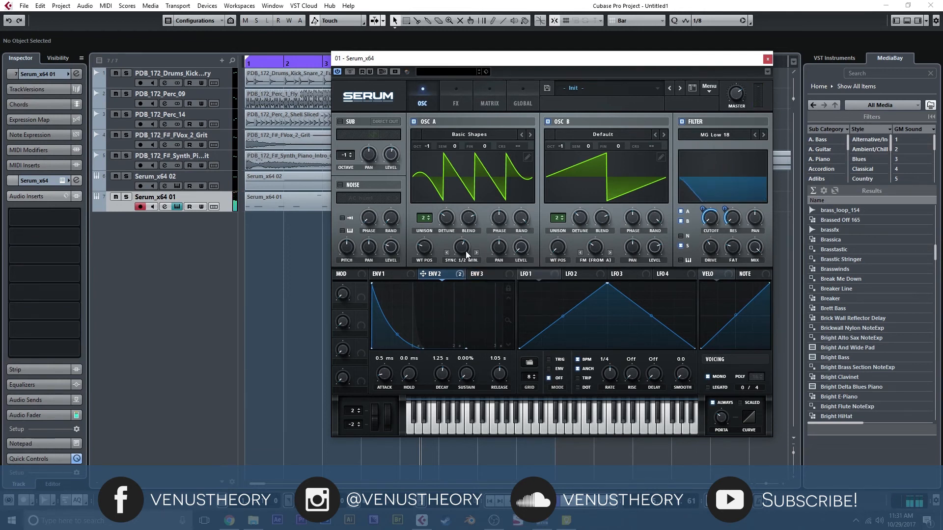
{"action": "left_click_drag", "start_coordinate": [465, 254], "coordinate": [477, 225]}
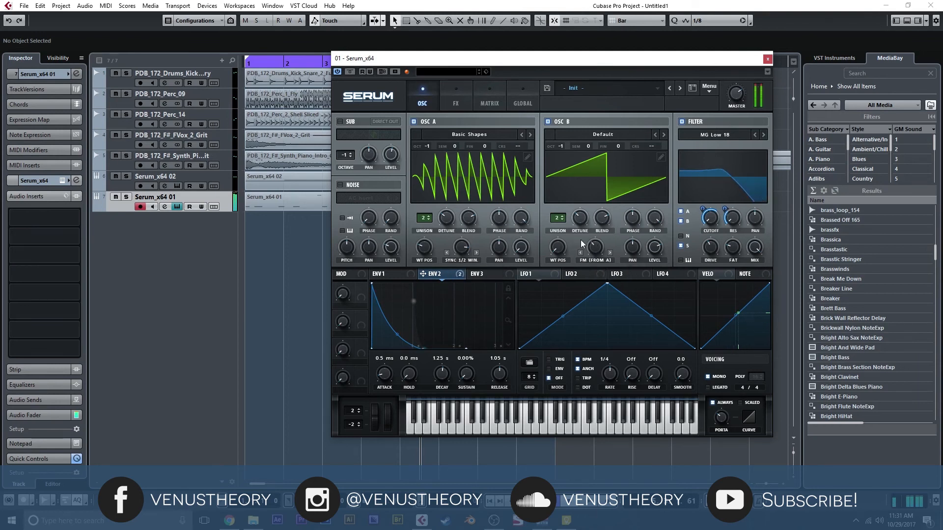
{"action": "mouse_move", "coordinate": [468, 249]}
{"action": "left_mouse_down"}
{"action": "mouse_move", "coordinate": [465, 290]}
{"action": "mouse_move", "coordinate": [464, 245]}
{"action": "left_mouse_up"}
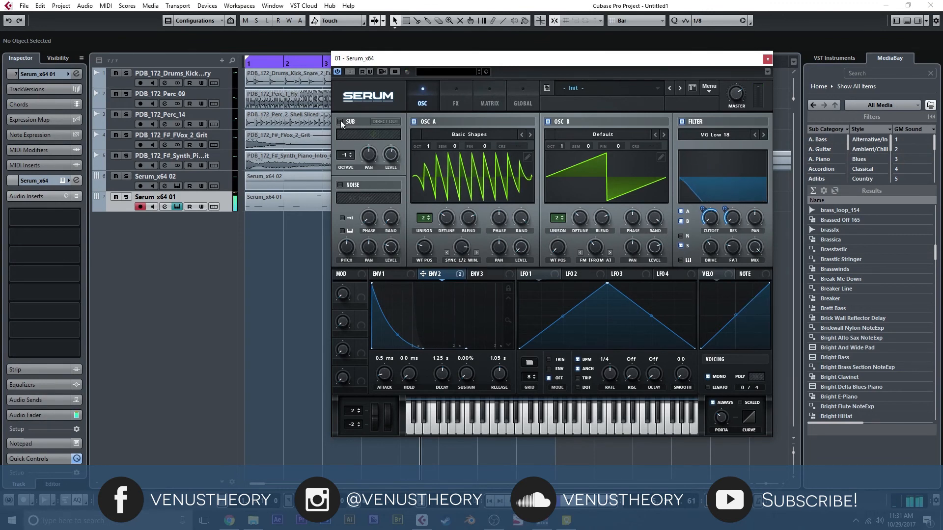
Enable the sub oscillator and set its waveform to square
{"action": "left_click", "coordinate": [393, 136]}
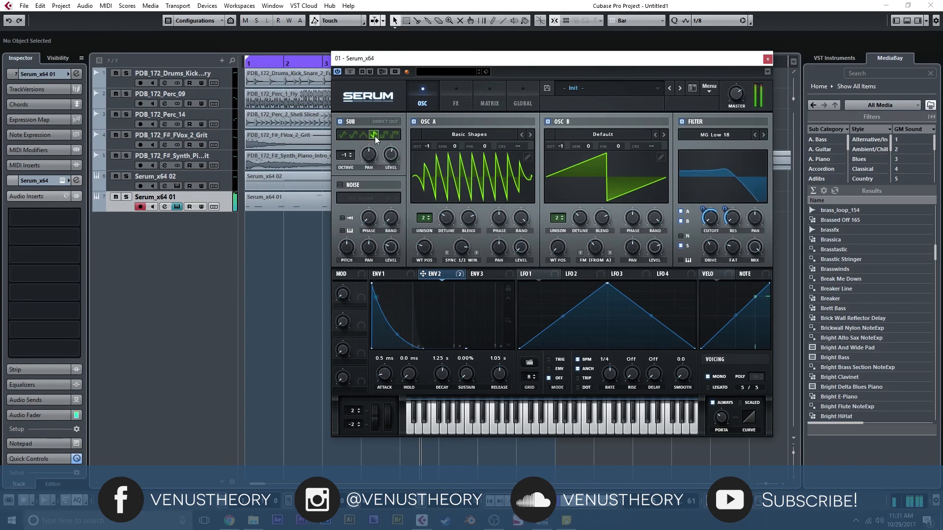
{"action": "left_click", "coordinate": [369, 135]}
{"action": "left_click", "coordinate": [384, 136]}
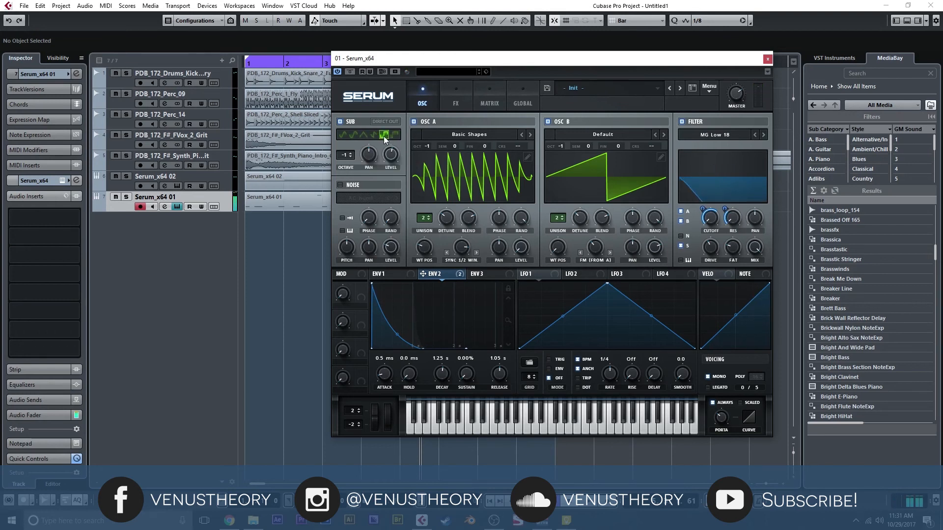
Close the Serum window and play the arrangement from the start to hear the bass in the mix
{"action": "left_click", "coordinate": [768, 59]}
{"action": "key", "text": "space"}
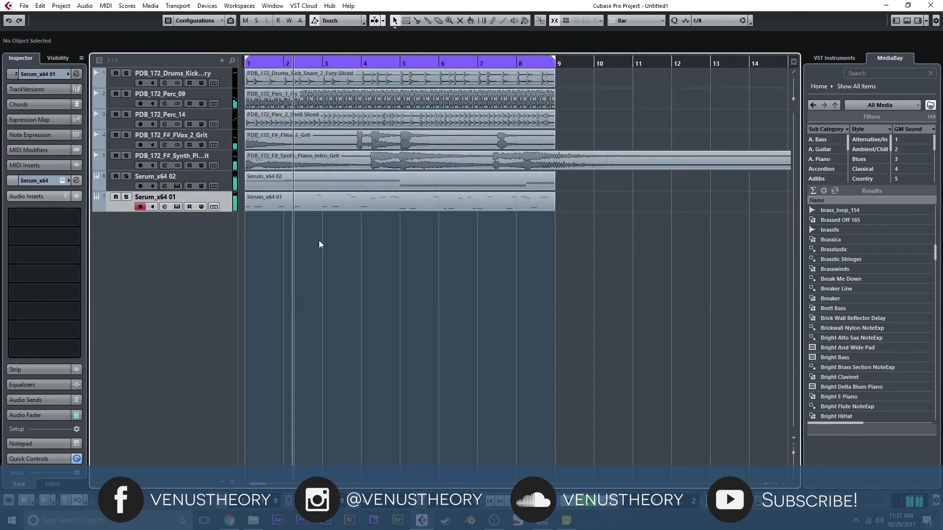
{"action": "key", "text": "space"}
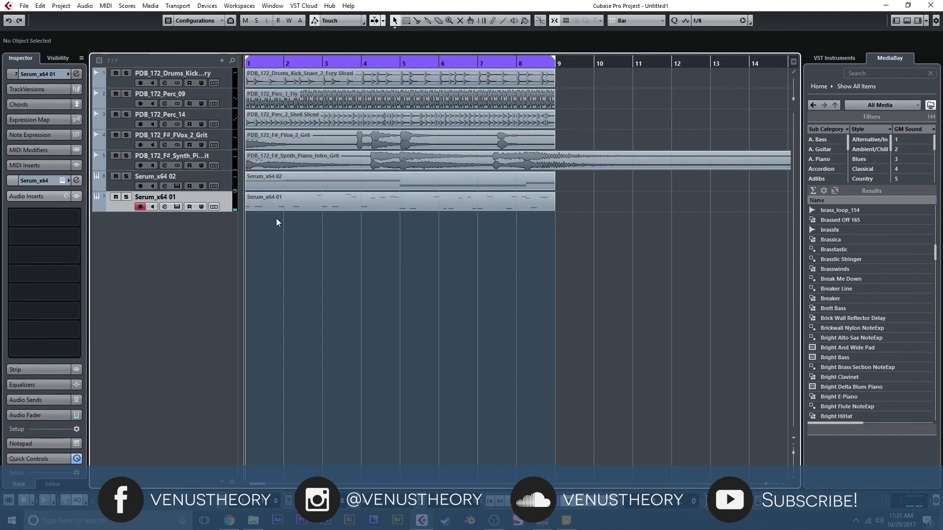
{"action": "key", "text": "space"}
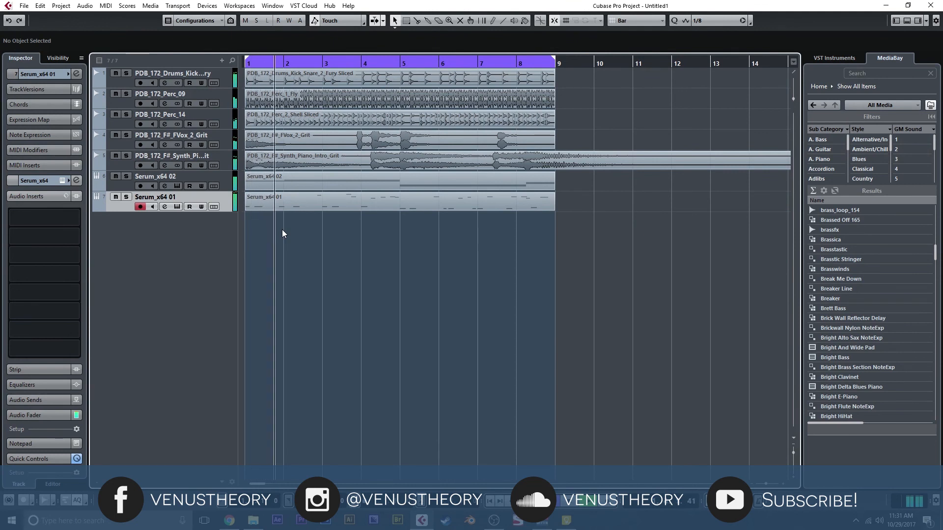
Adjust Osc B's FM (From A) warp amount and set Osc A's warp to about 9.28% during playback, then close Serum
{"action": "left_click", "coordinate": [178, 207]}
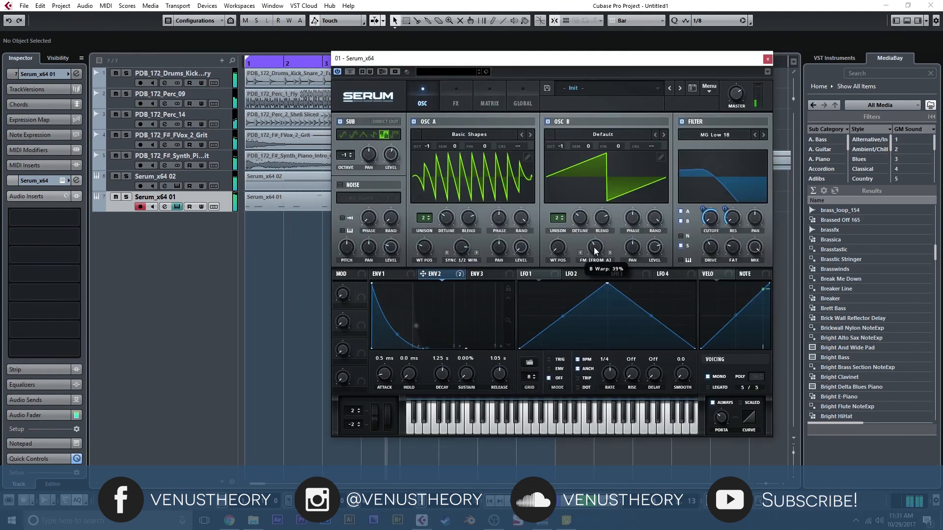
{"action": "mouse_move", "coordinate": [595, 240]}
{"action": "left_mouse_down"}
{"action": "mouse_move", "coordinate": [600, 210]}
{"action": "mouse_move", "coordinate": [602, 231]}
{"action": "left_mouse_up"}
{"action": "left_click_drag", "start_coordinate": [461, 249], "coordinate": [465, 246]}
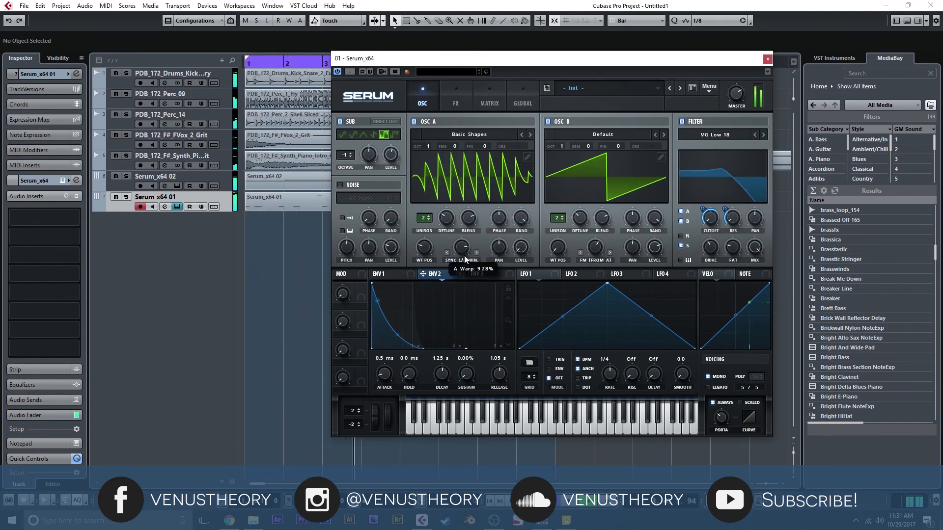
{"action": "left_click", "coordinate": [767, 58]}
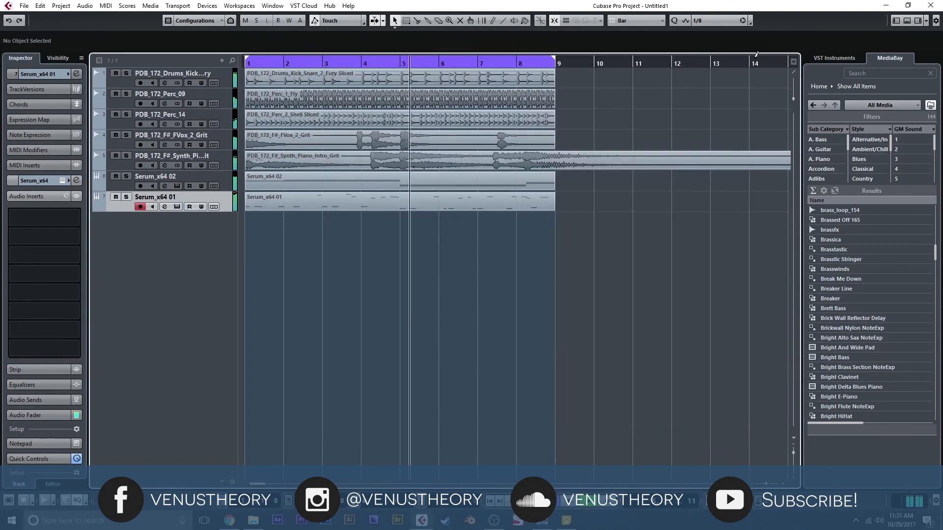